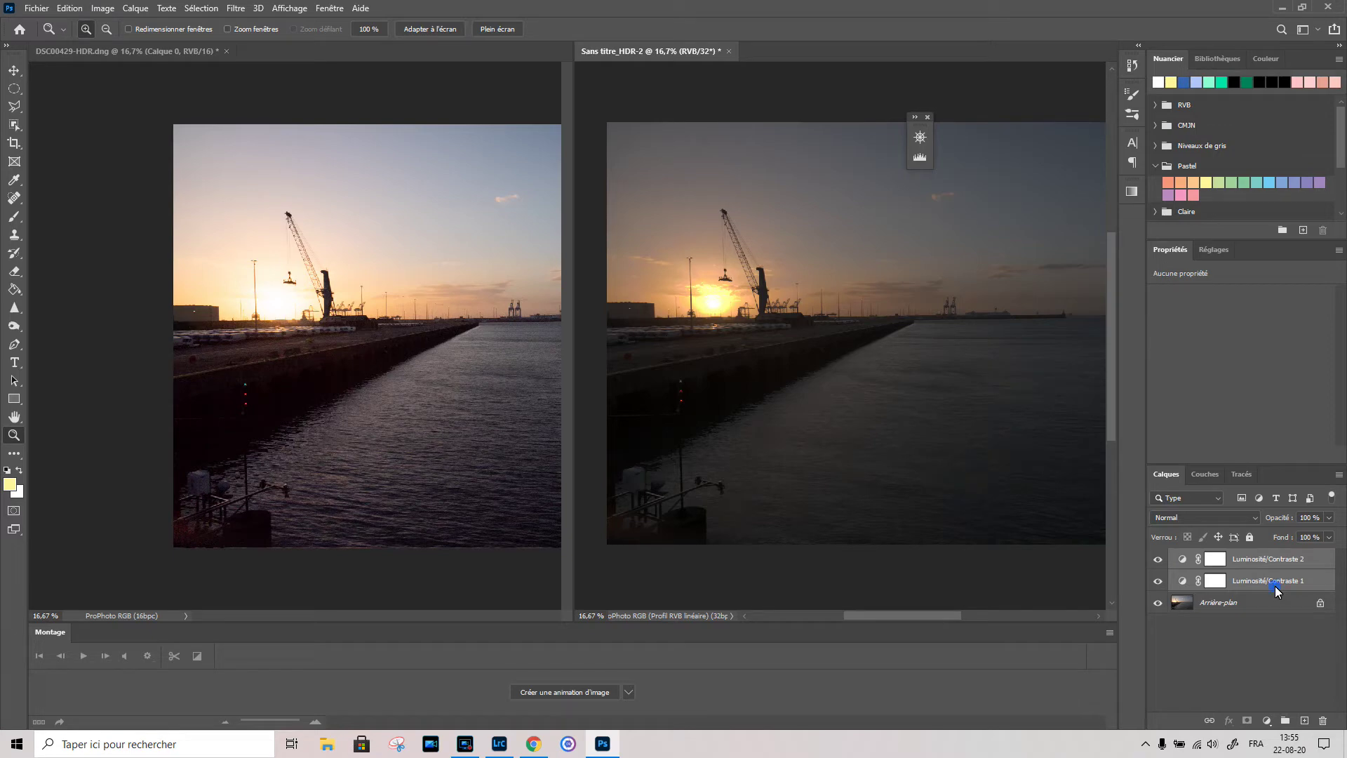
# Delete the two Luminosité/Contraste adjustment layers from the 32-bit image Sans titre_HDR-2.
pyautogui.moveTo(1275, 589); pyautogui.dragTo(1325, 720)
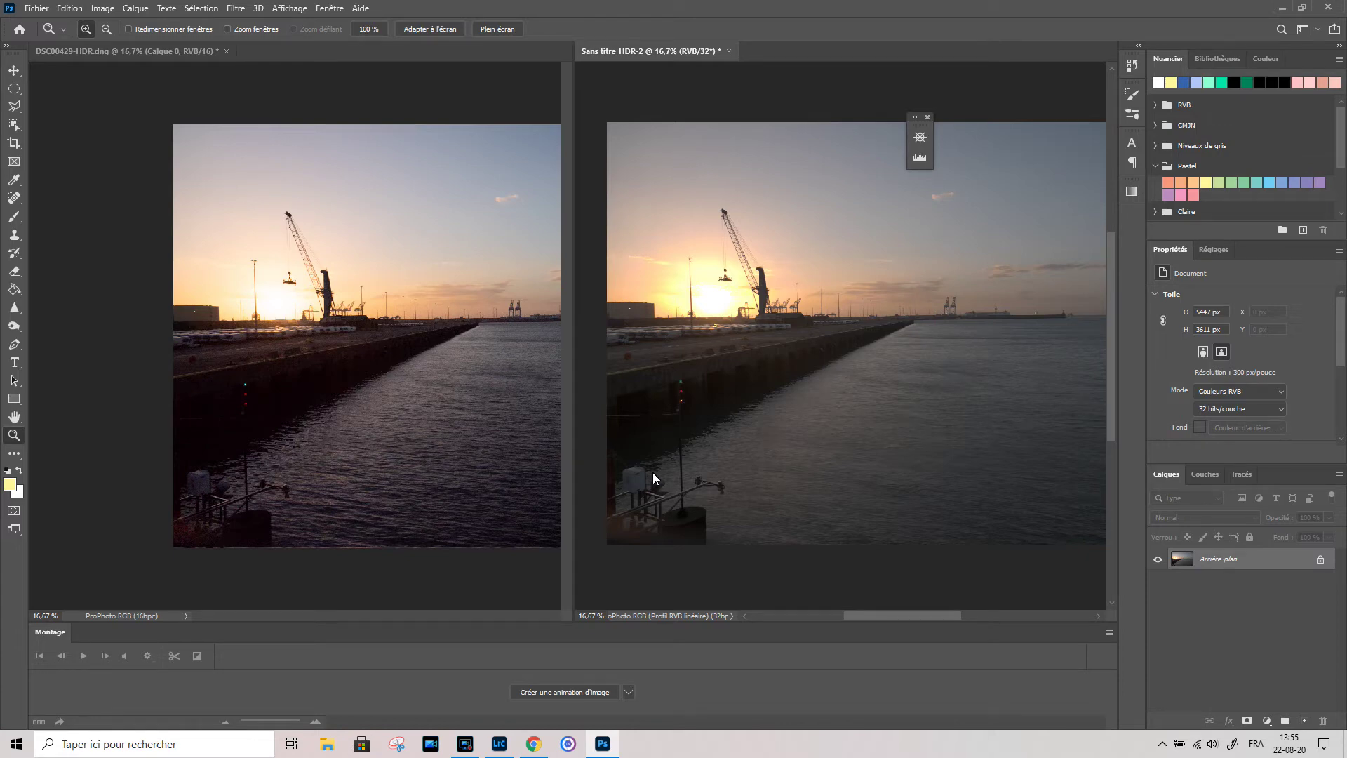
# Add a Luminosité/Contraste adjustment layer to the 16-bit image DSC00429-HDR.dng and set its brightness to 150.
pyautogui.click(445, 472)
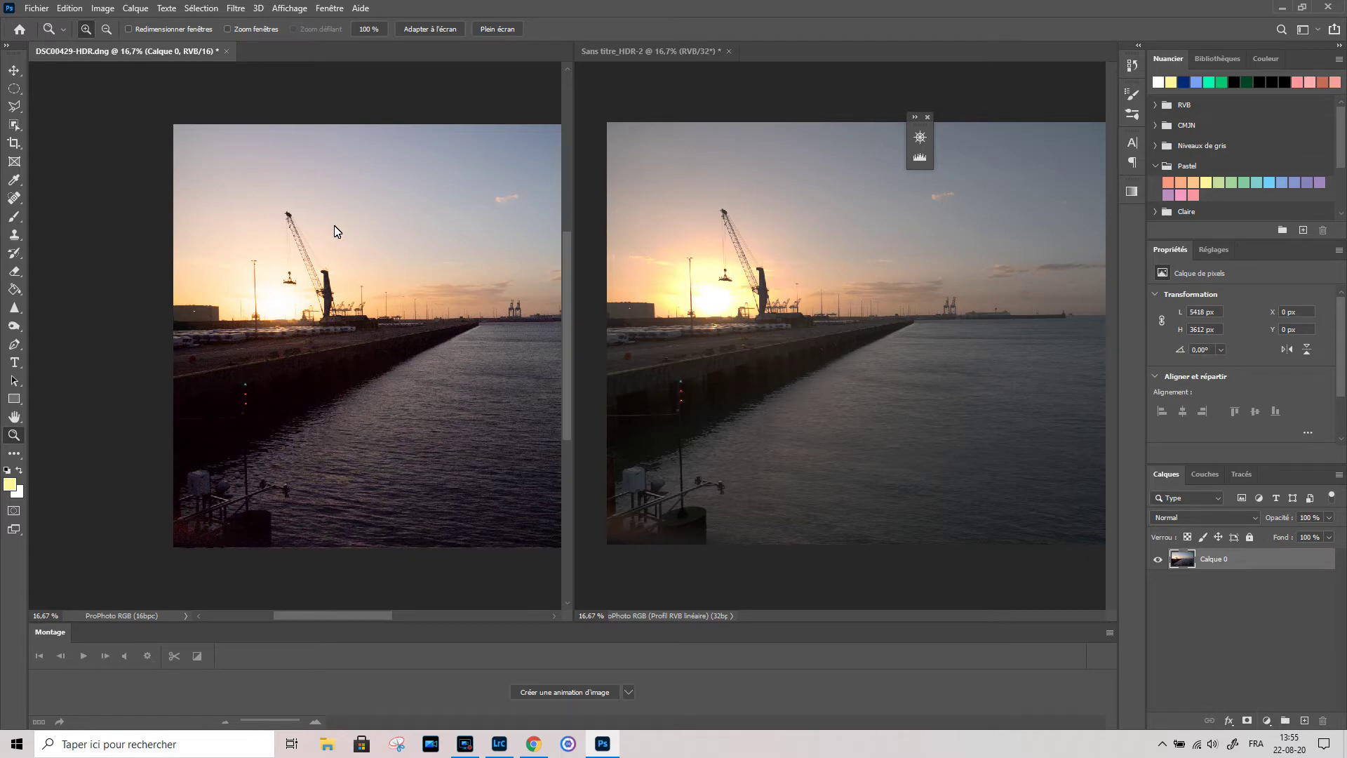
pyautogui.click(1267, 720)
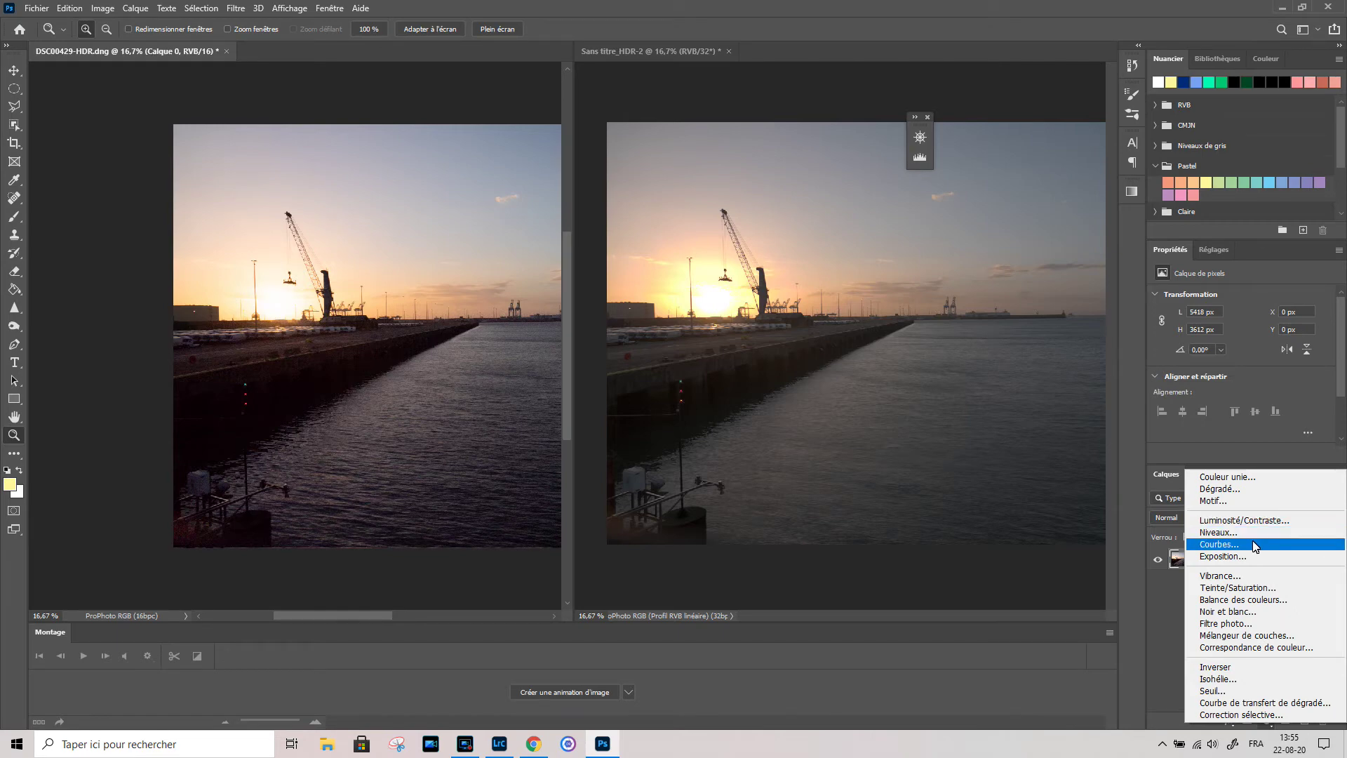
pyautogui.click(1258, 520)
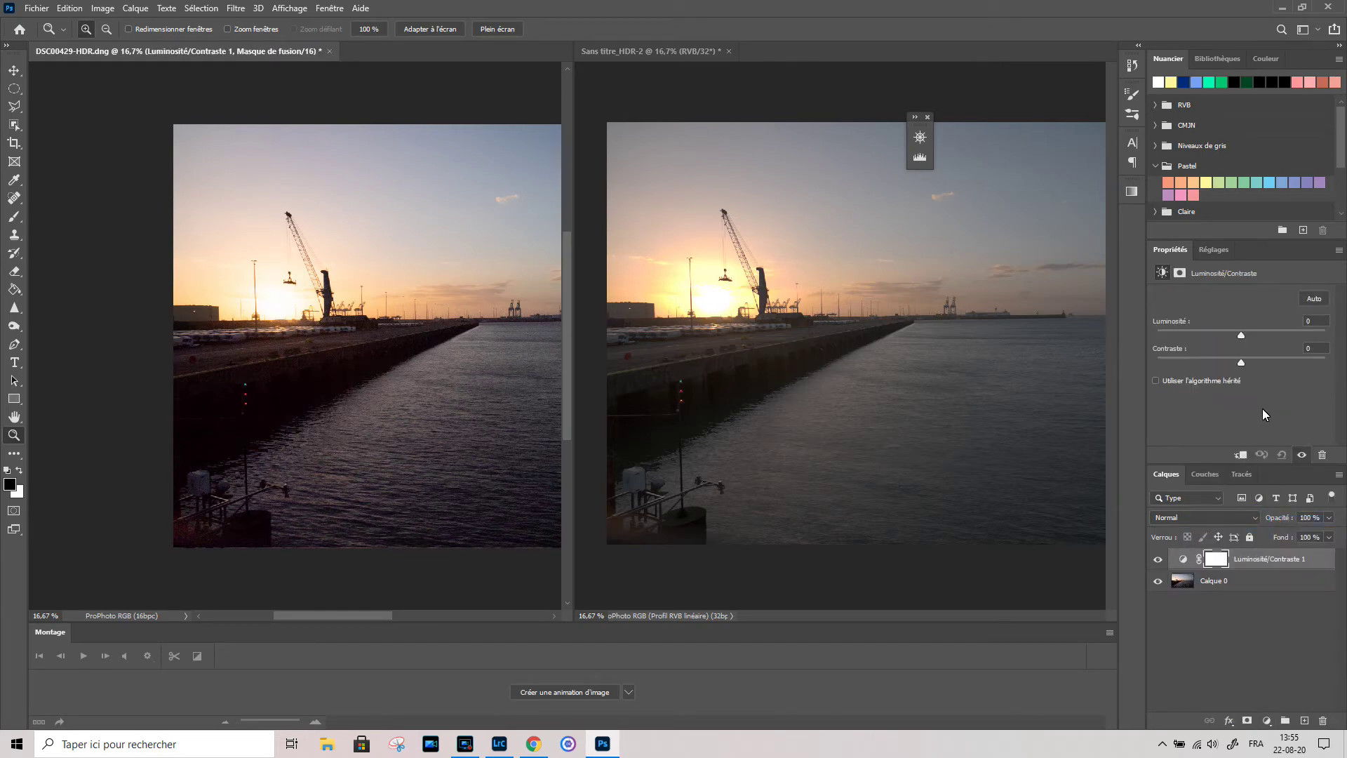
pyautogui.moveTo(1242, 332); pyautogui.dragTo(1330, 334)
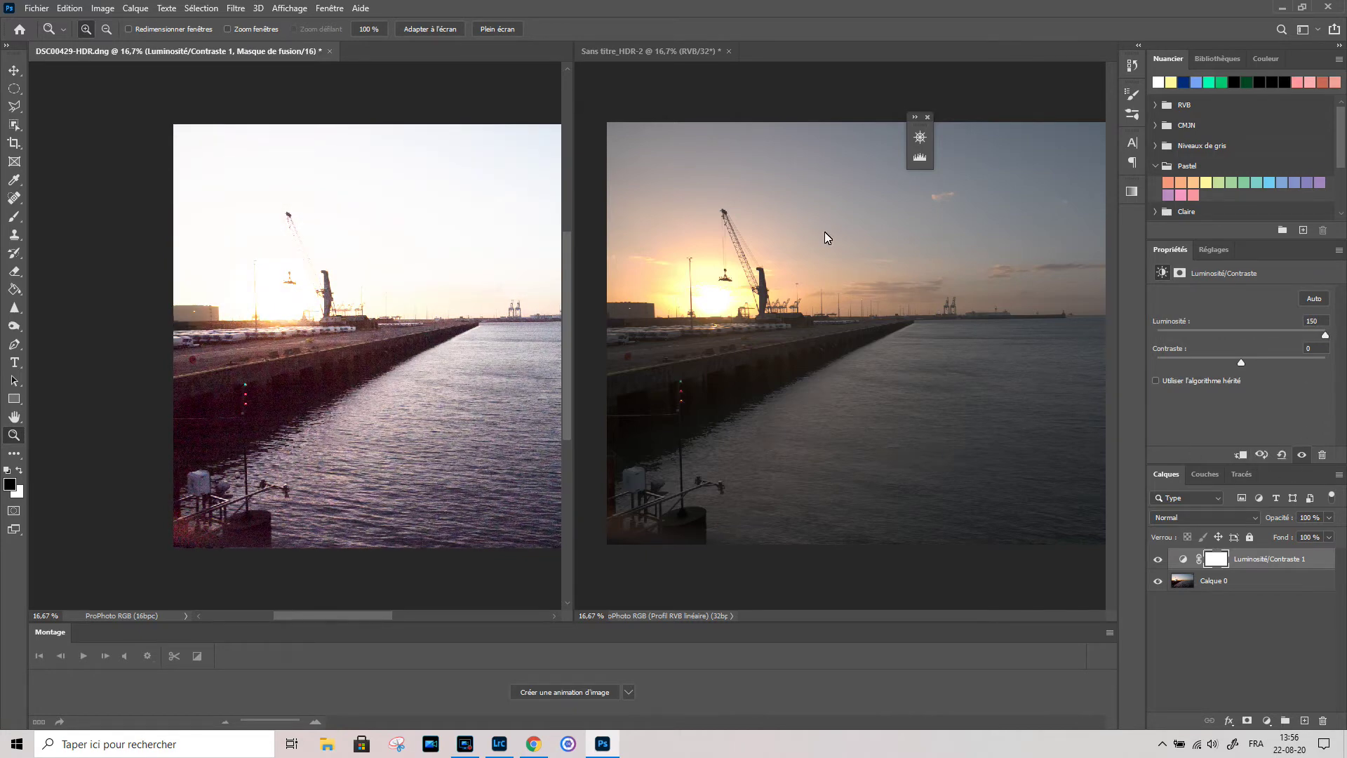
# Add a Luminosité/Contraste adjustment layer to the 32-bit image Sans titre_HDR-2 and set its brightness to 150.
pyautogui.click(624, 51)
pyautogui.click(1266, 721)
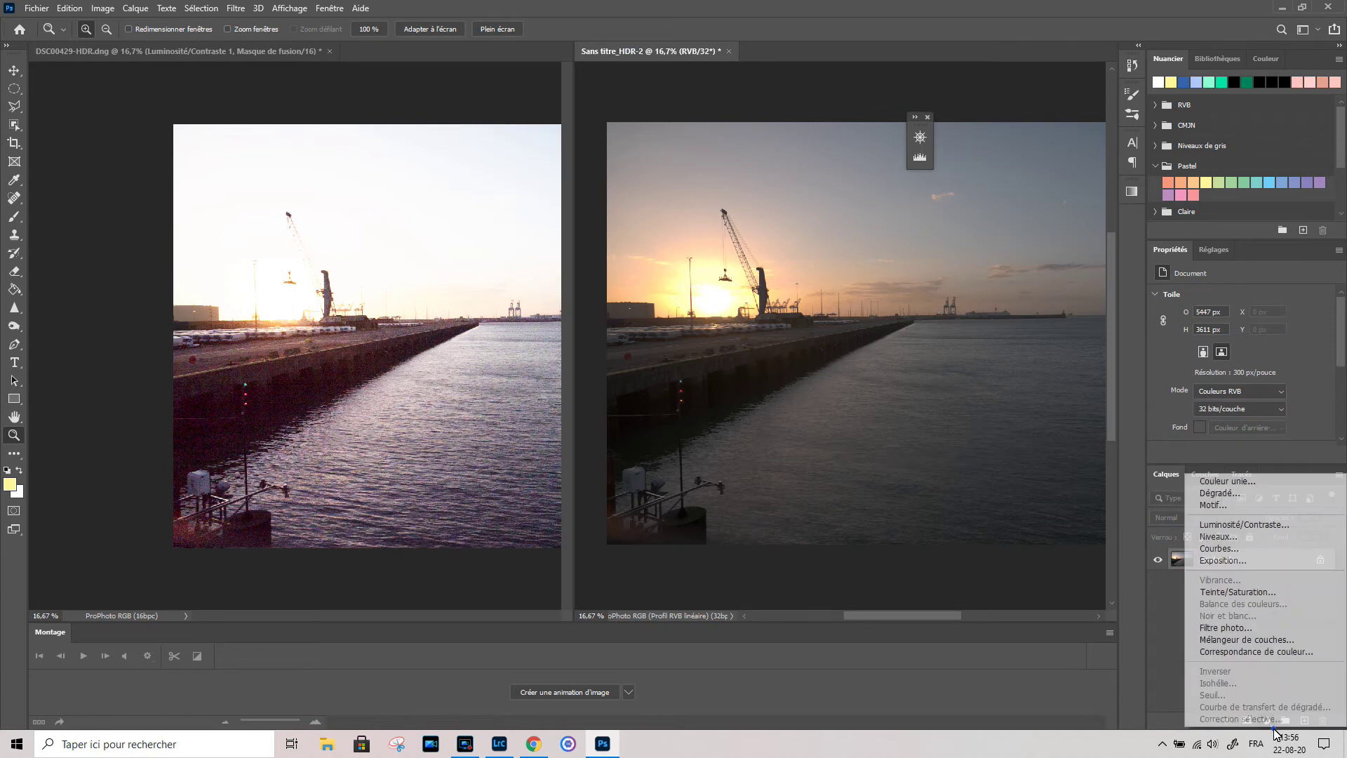
pyautogui.click(1253, 526)
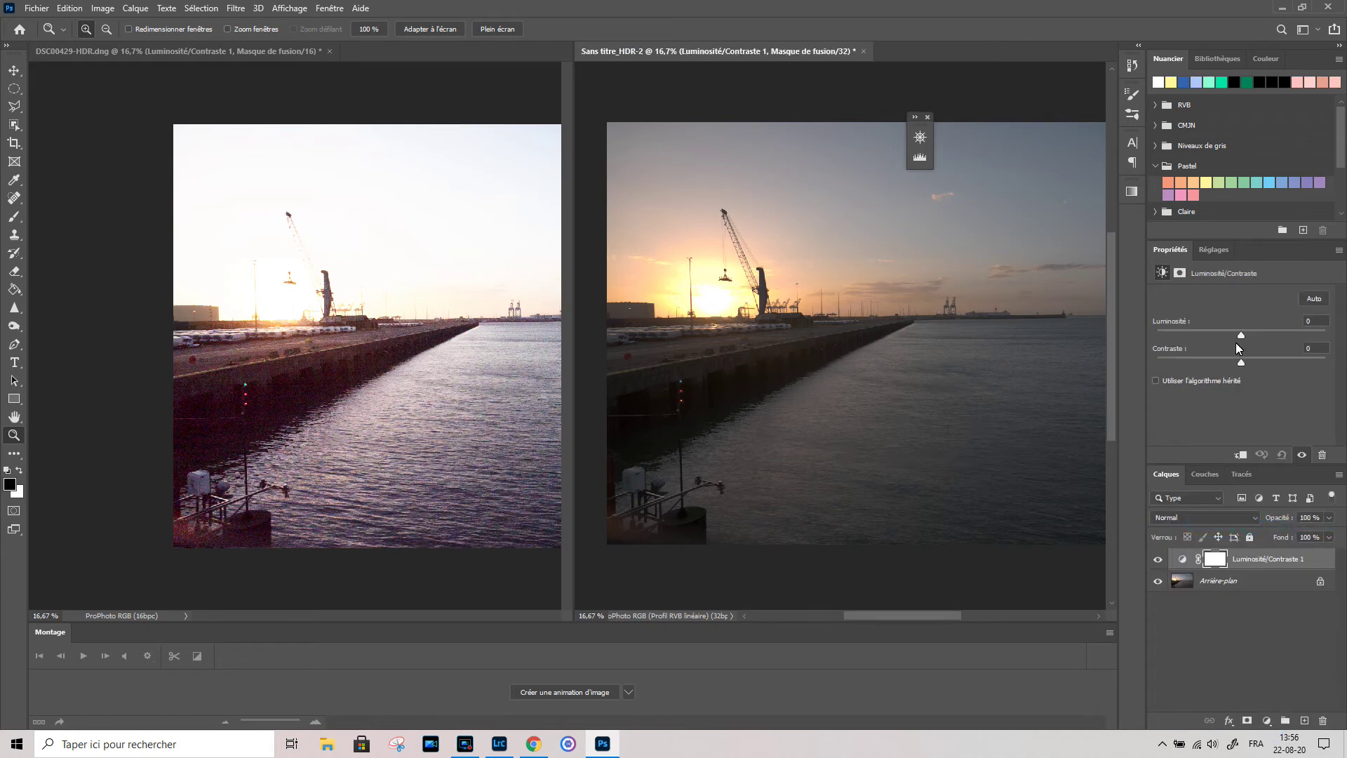
pyautogui.moveTo(1241, 334); pyautogui.dragTo(1339, 325)
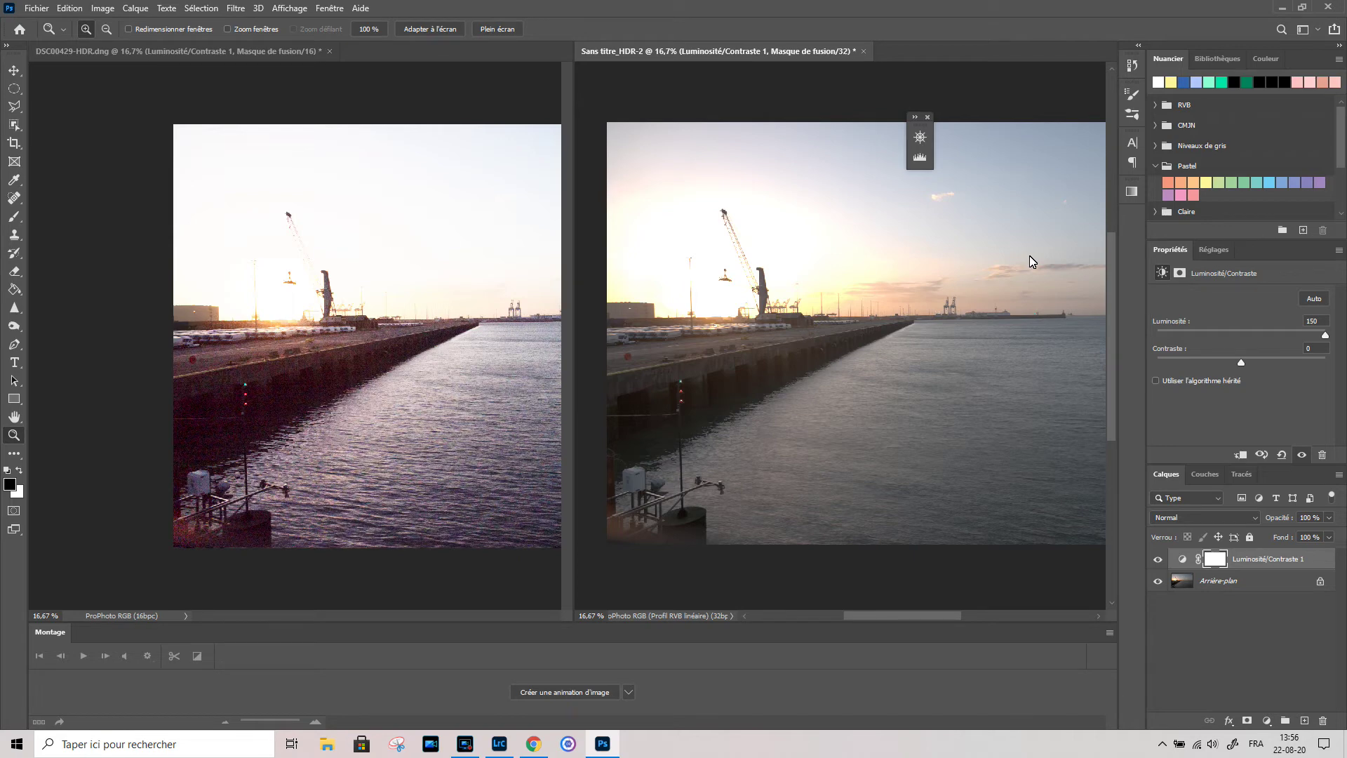
# Set the brightness of the adjustment layer to -150 in DSC00429-HDR.dng, and do the same in Sans titre_HDR-2.
pyautogui.click(402, 271)
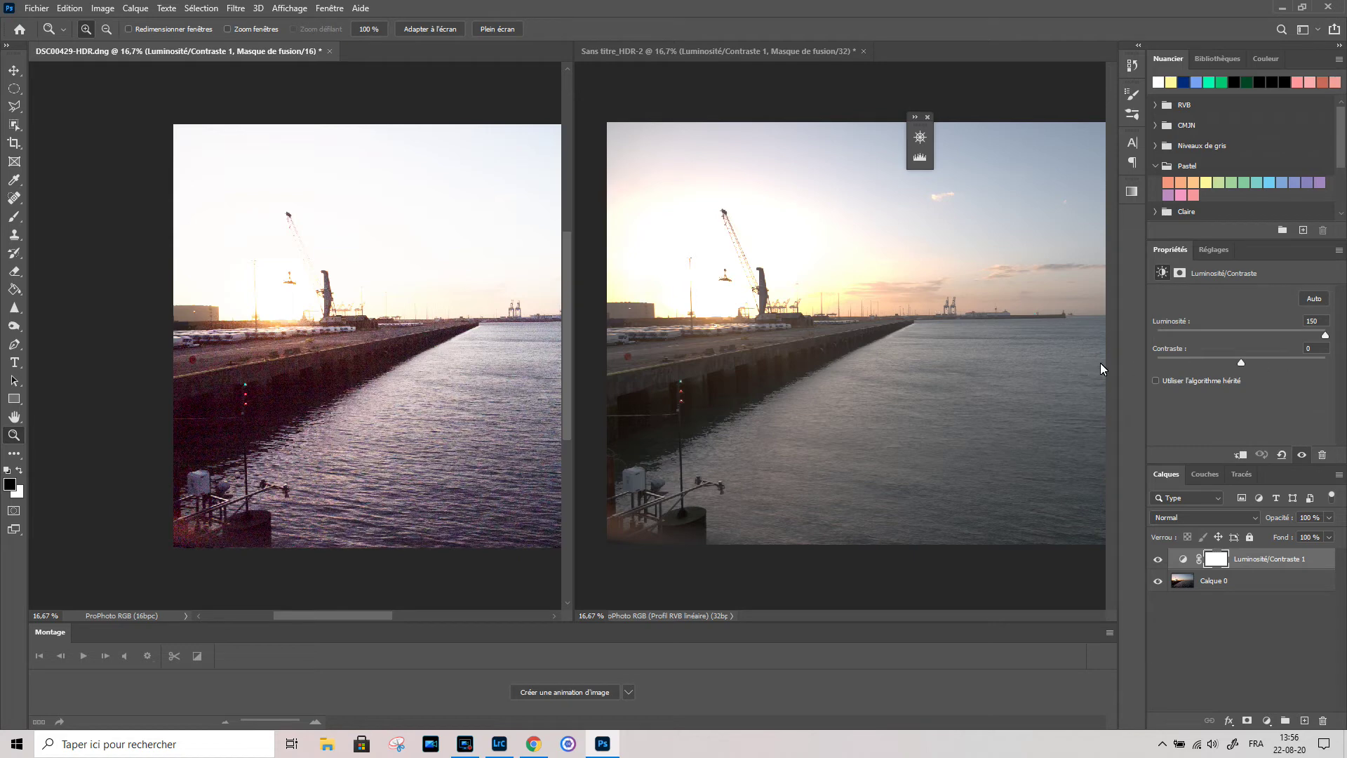
pyautogui.moveTo(1325, 335); pyautogui.dragTo(1152, 328)
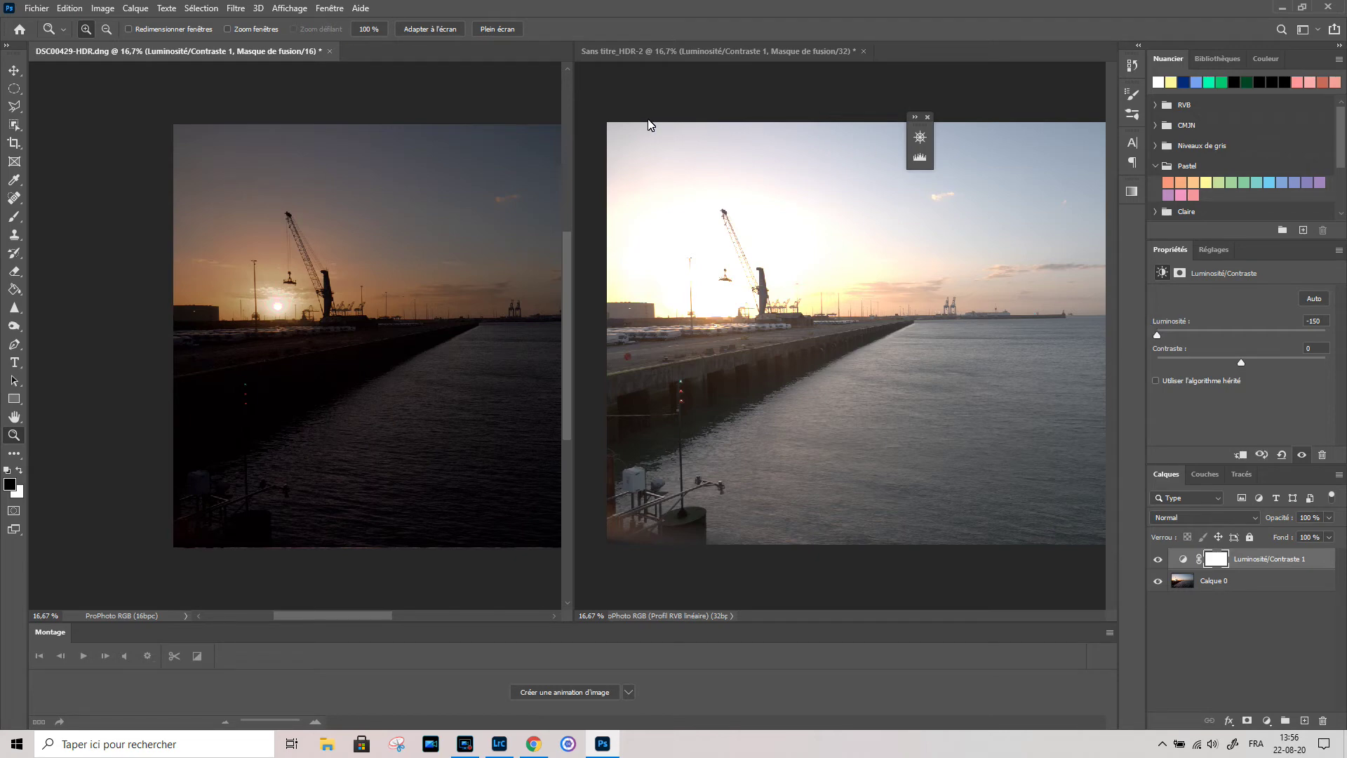
pyautogui.click(695, 55)
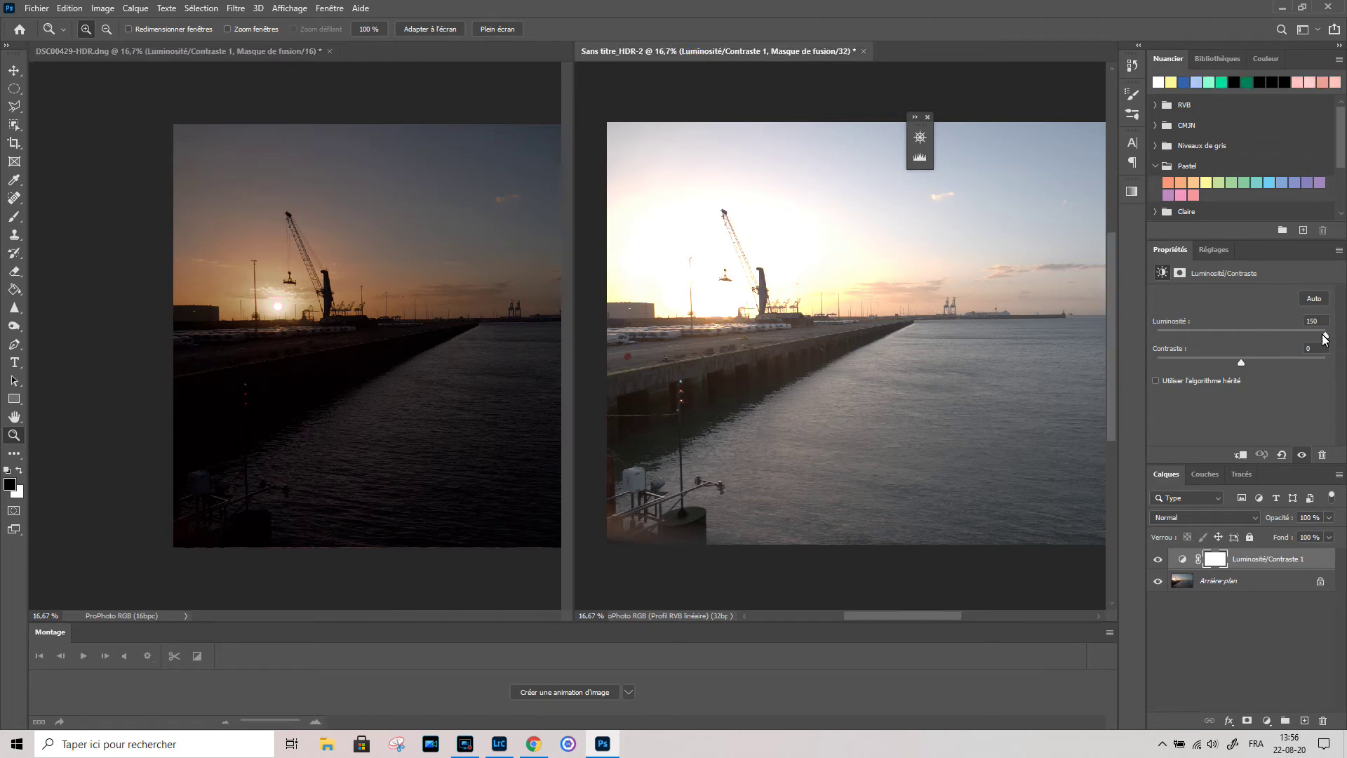
pyautogui.moveTo(1325, 334); pyautogui.dragTo(1119, 346)
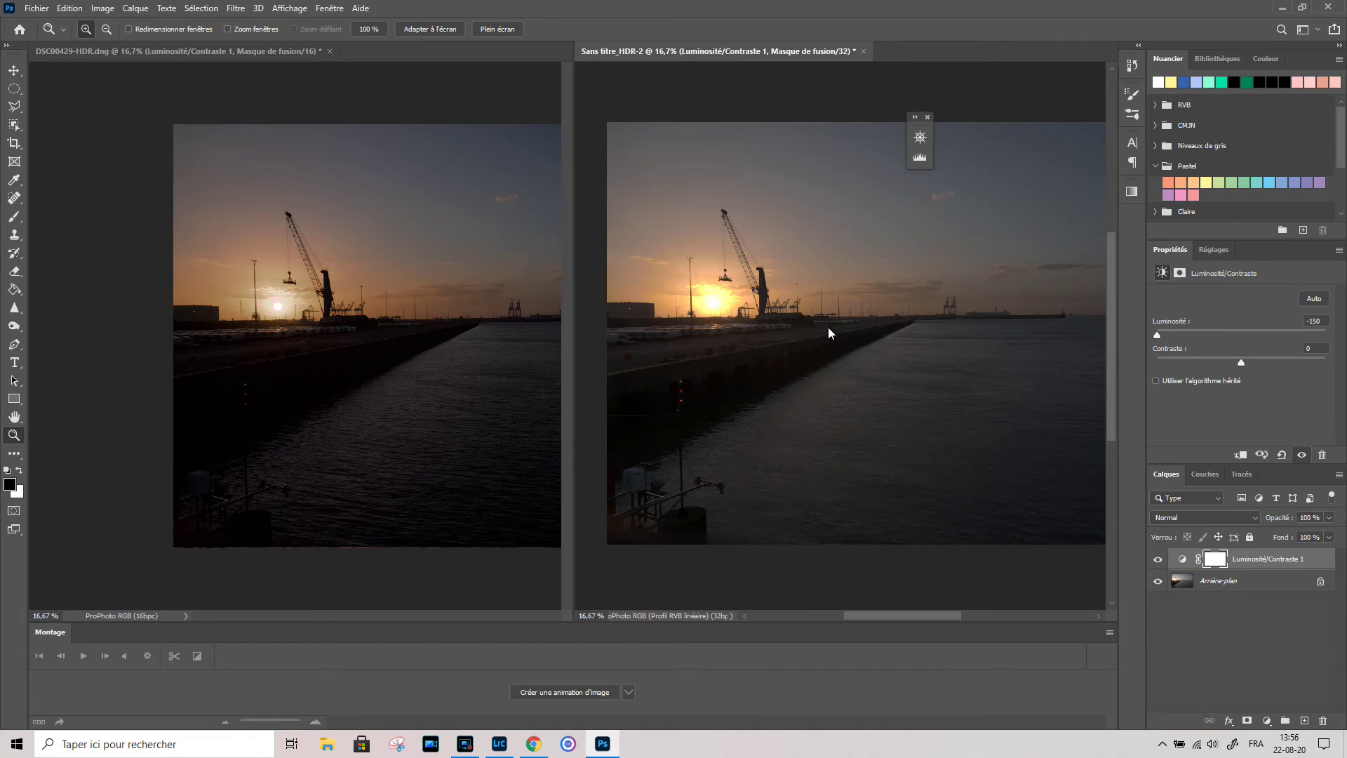
# Try a second Luminosité/Contraste layer on Sans titre_HDR-2 with brightness -150, -105 and -5, and delete that layer.
pyautogui.click(1267, 721)
pyautogui.click(1276, 520)
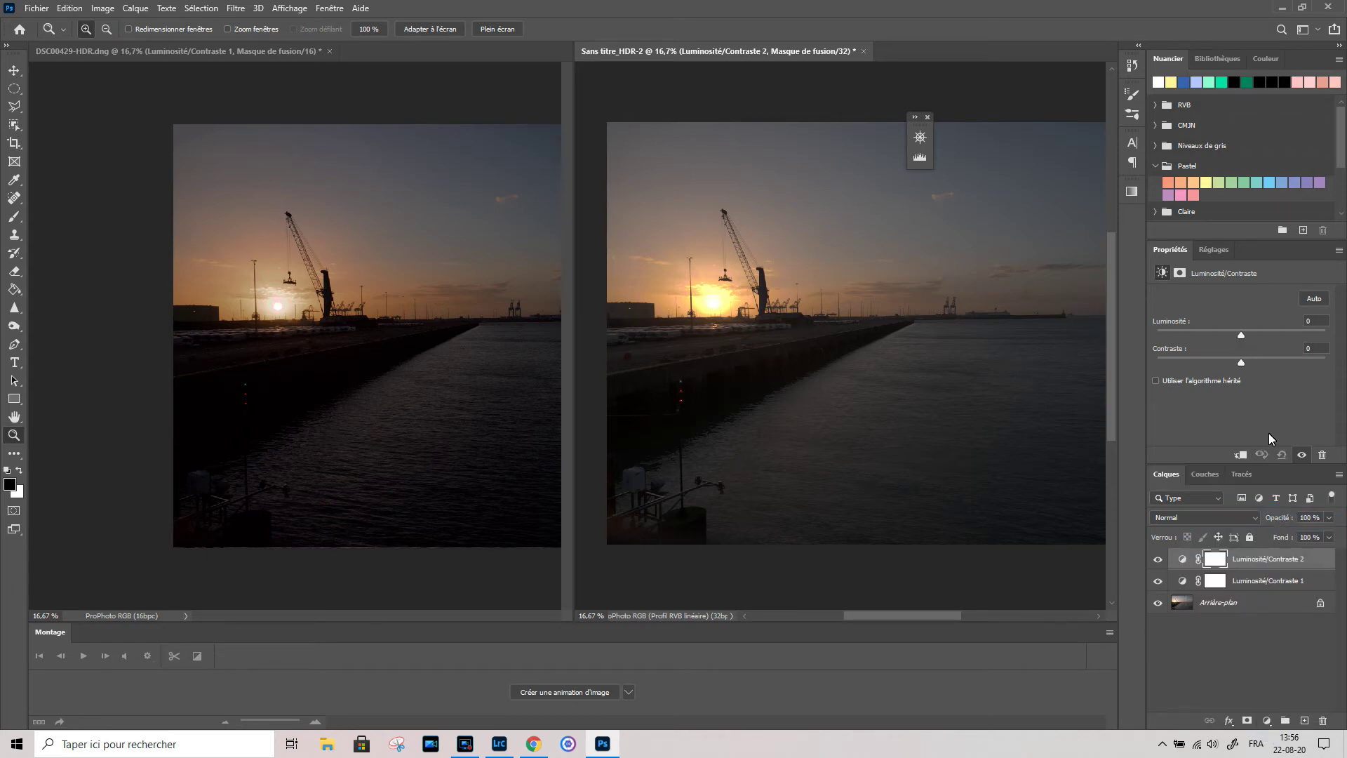
pyautogui.moveTo(1236, 333); pyautogui.dragTo(1148, 345)
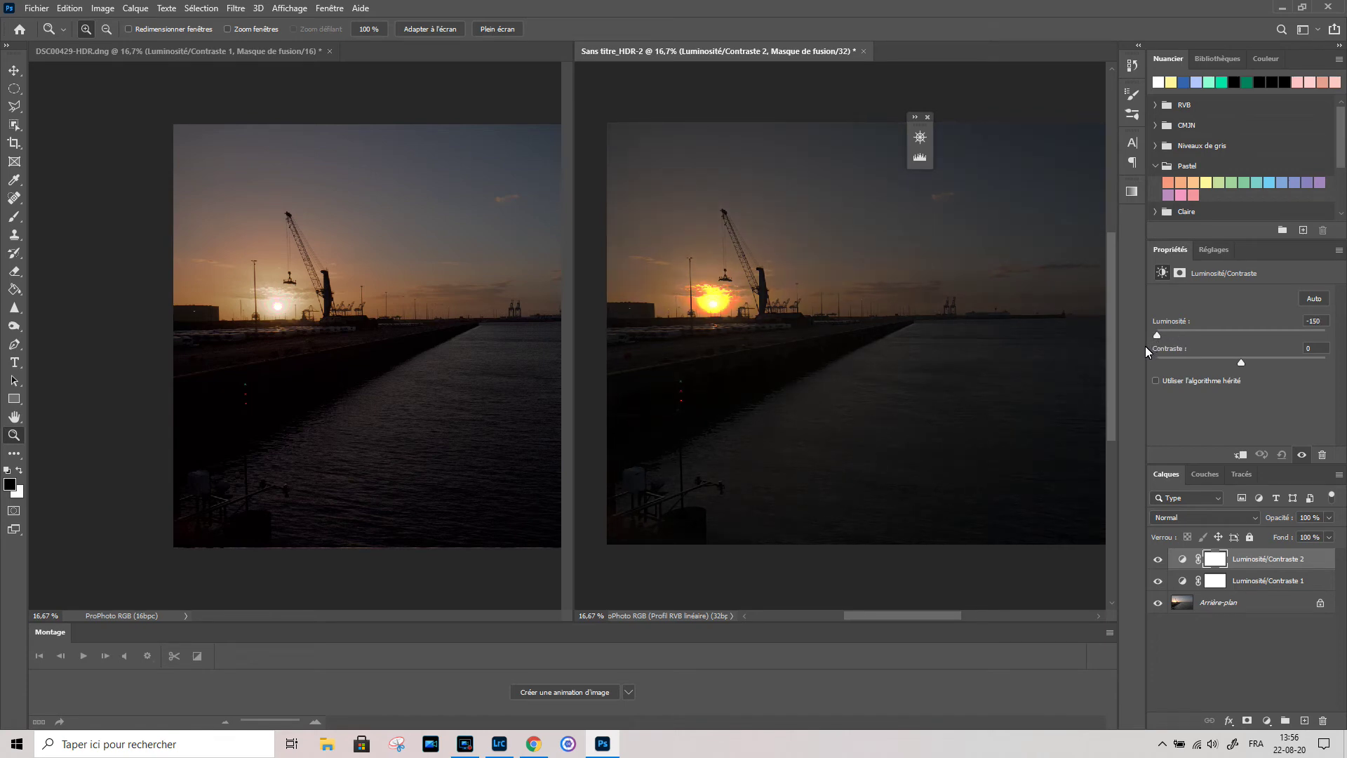
pyautogui.moveTo(1145, 347); pyautogui.dragTo(1182, 339)
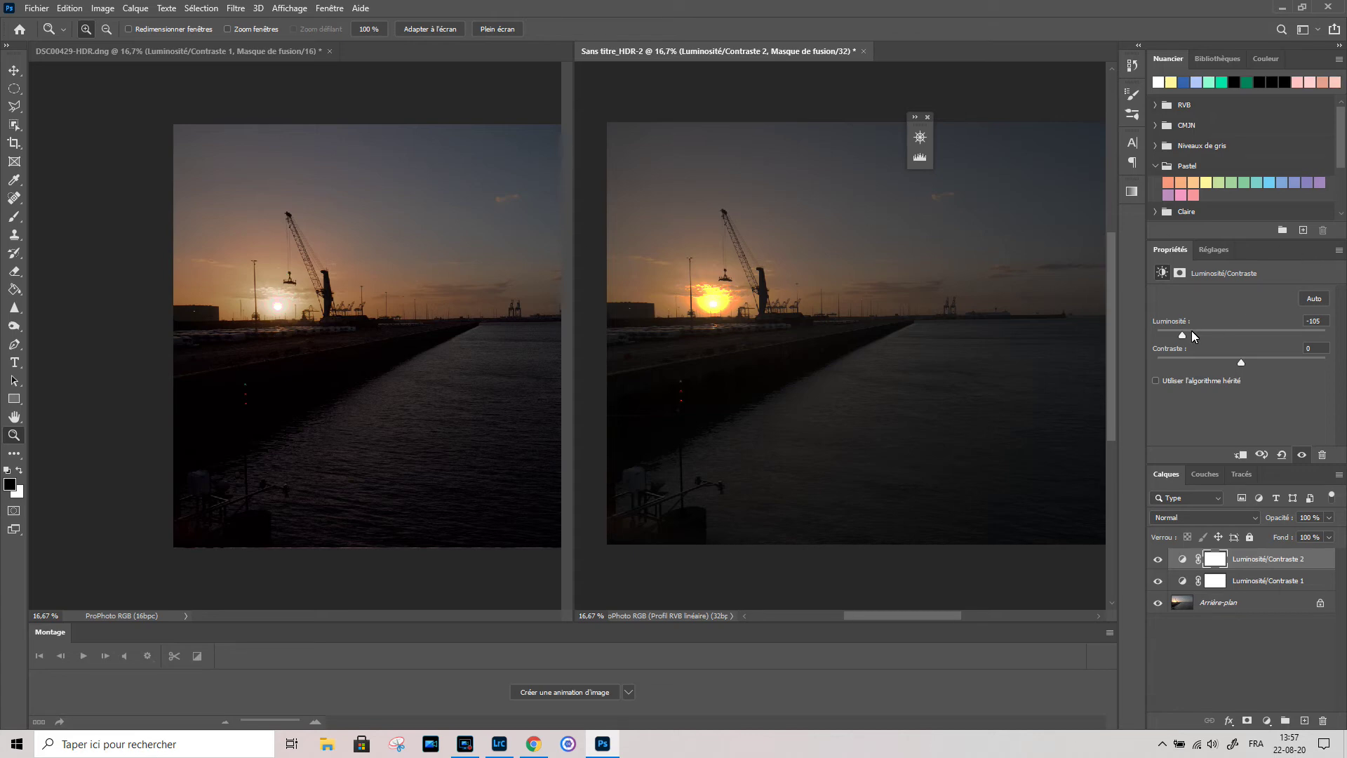
pyautogui.moveTo(1181, 334); pyautogui.dragTo(1231, 326)
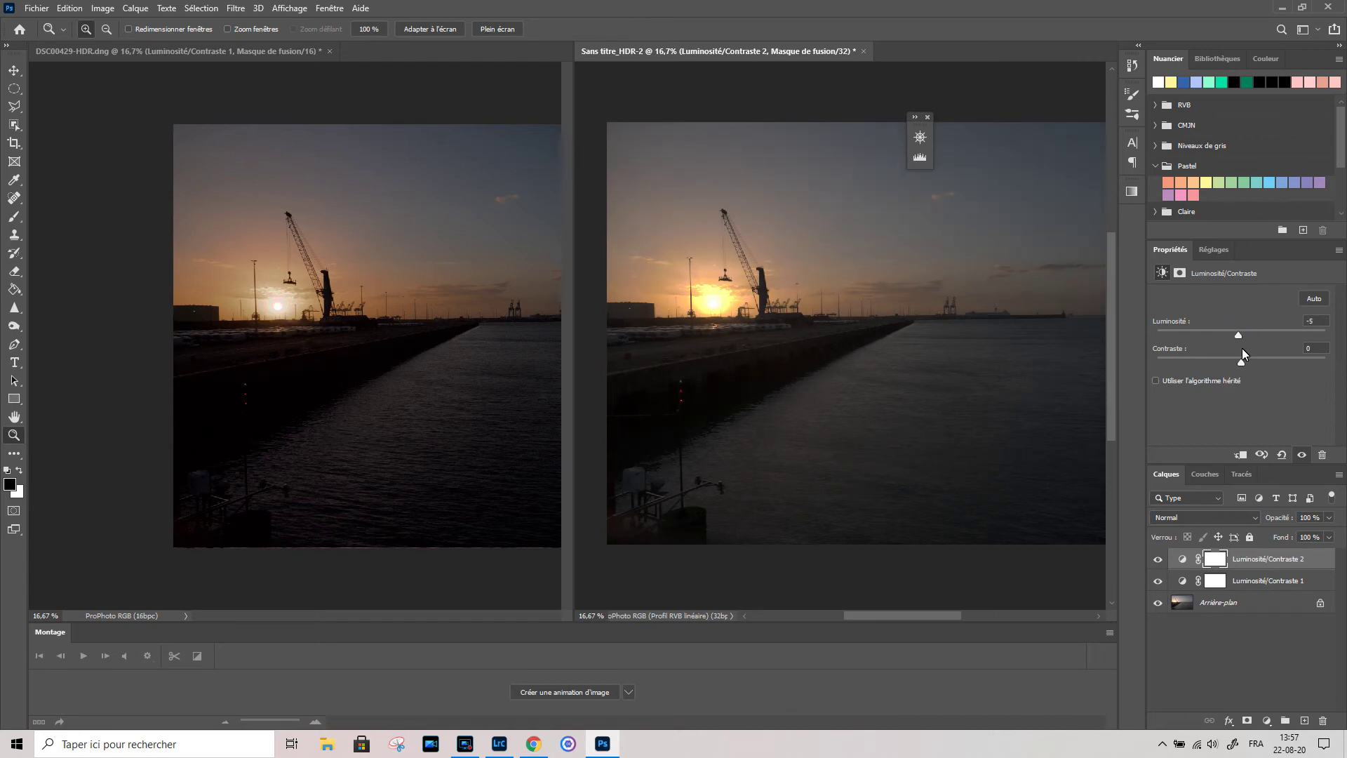
pyautogui.moveTo(1306, 567); pyautogui.dragTo(1323, 720)
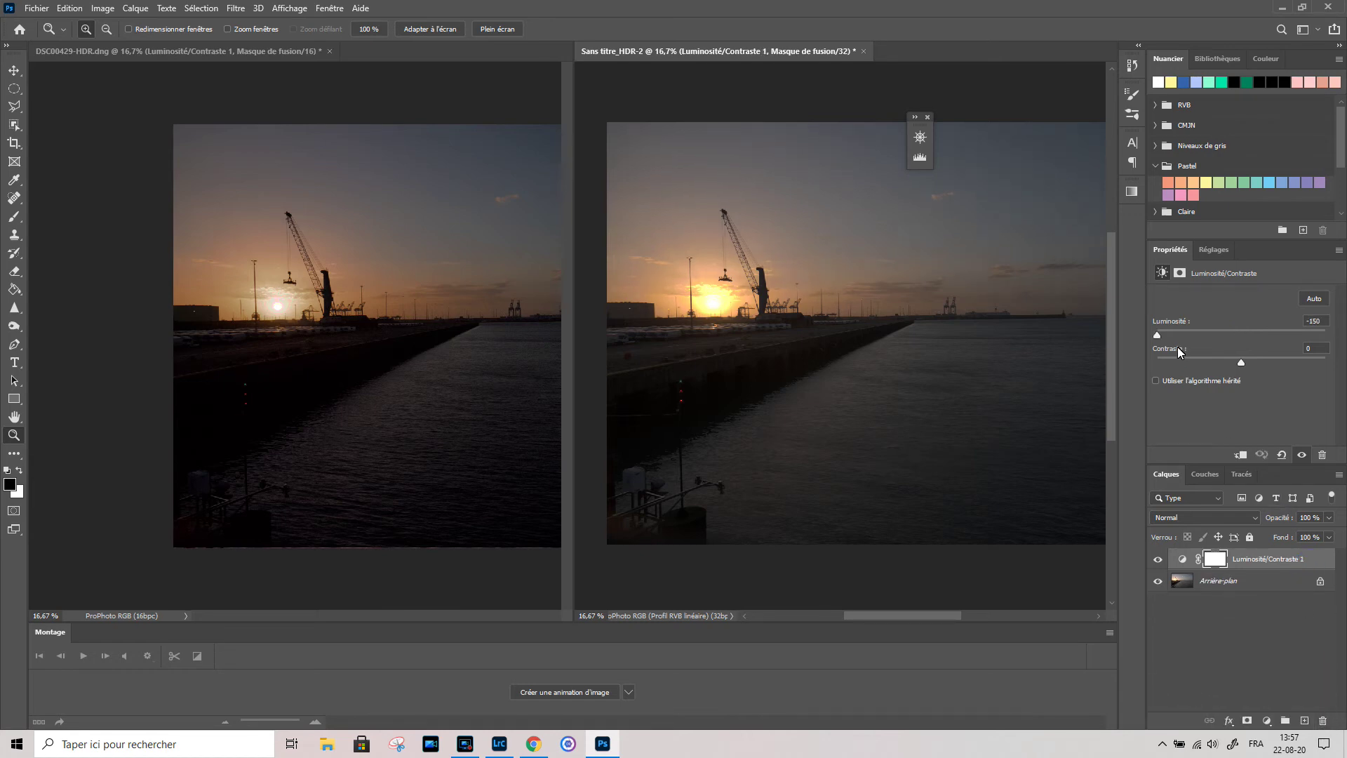
# Set the brightness of the adjustment layer to 30 in Sans titre_HDR-2 and to 0 in DSC00429-HDR.dng.
pyautogui.moveTo(1159, 333); pyautogui.dragTo(1257, 343)
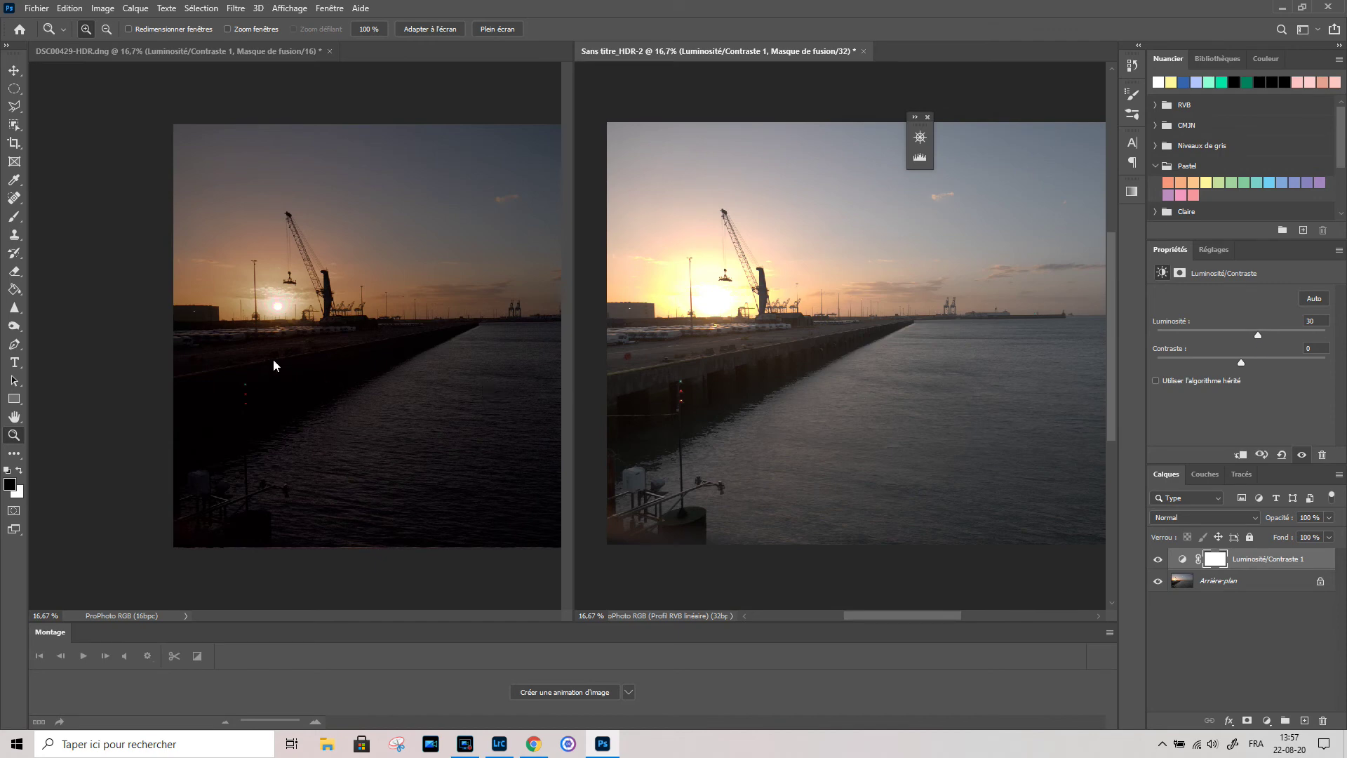
pyautogui.click(283, 328)
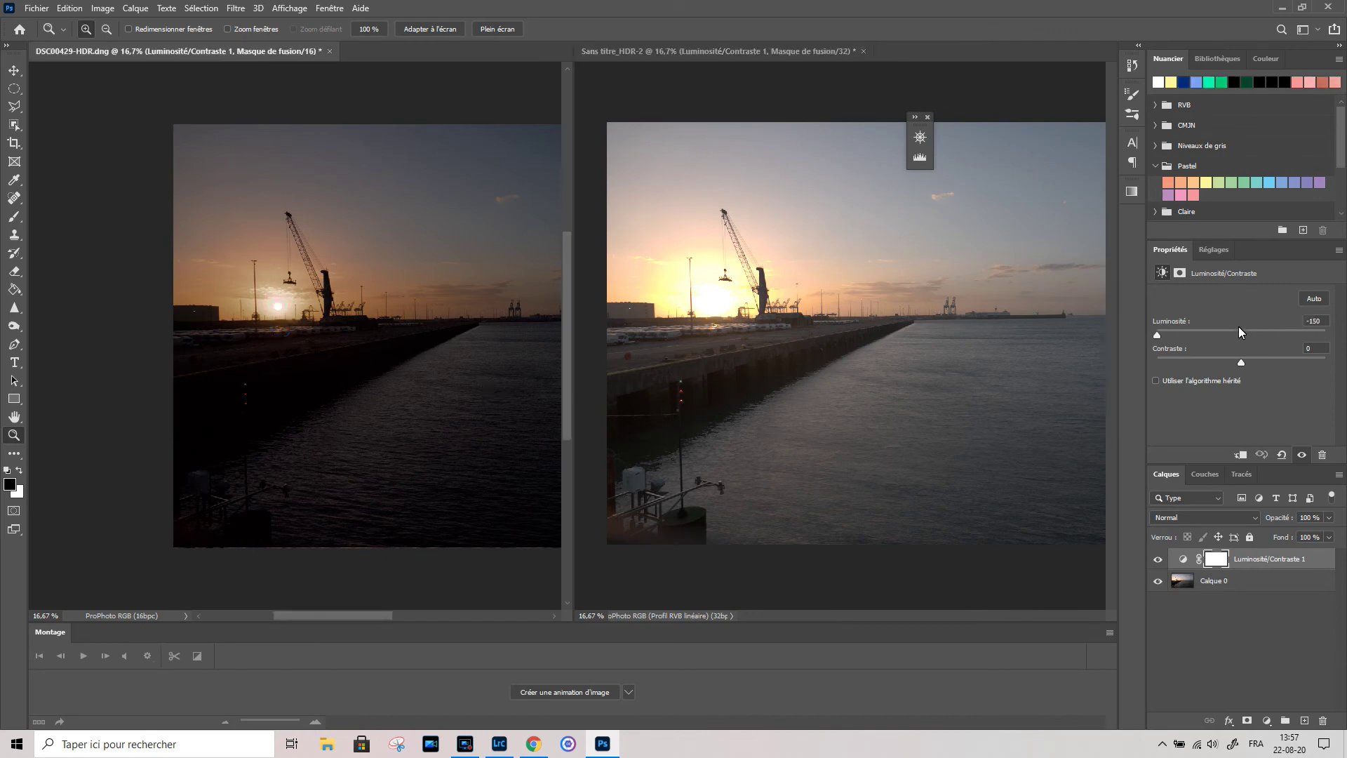
pyautogui.moveTo(1157, 338); pyautogui.dragTo(1241, 339)
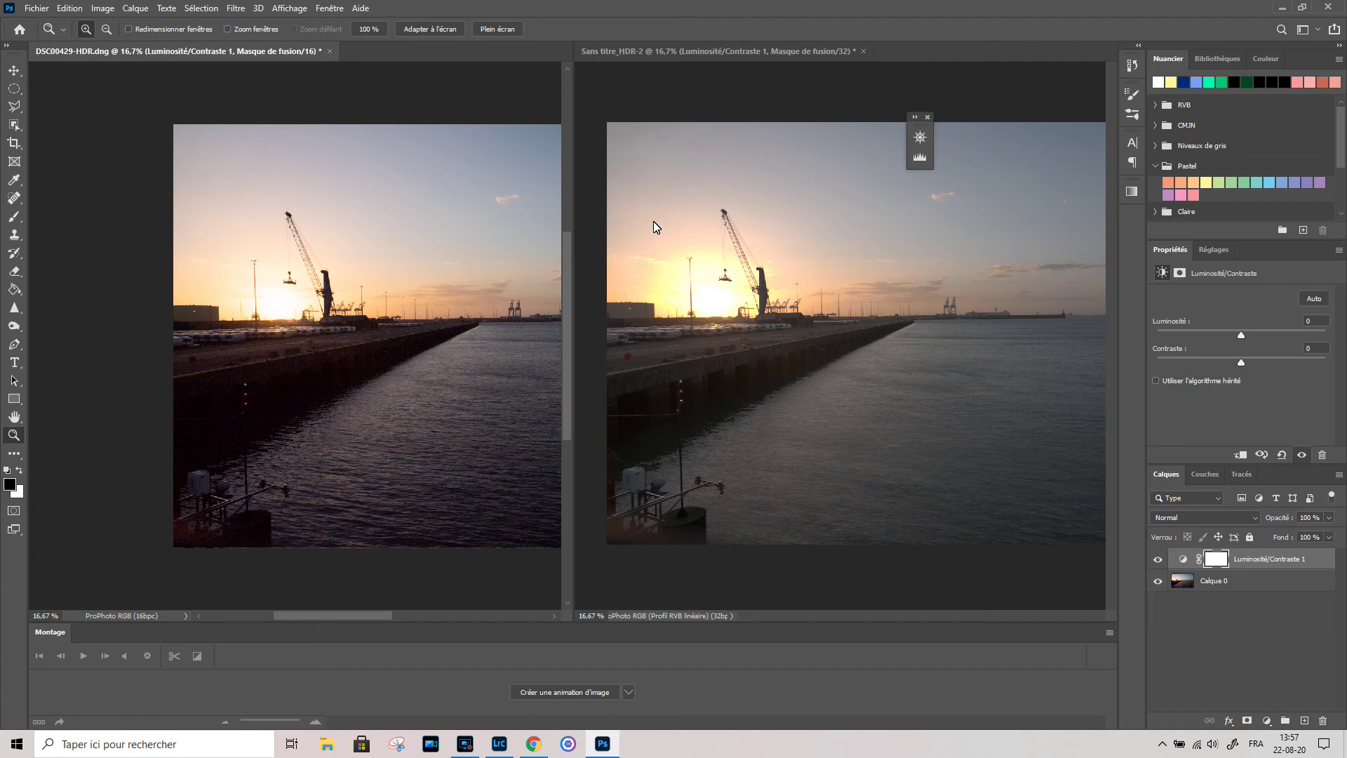
# Examine the parked vans and quay in both images at 200 % to compare noise and shadow detail.
pyautogui.click(284, 345)
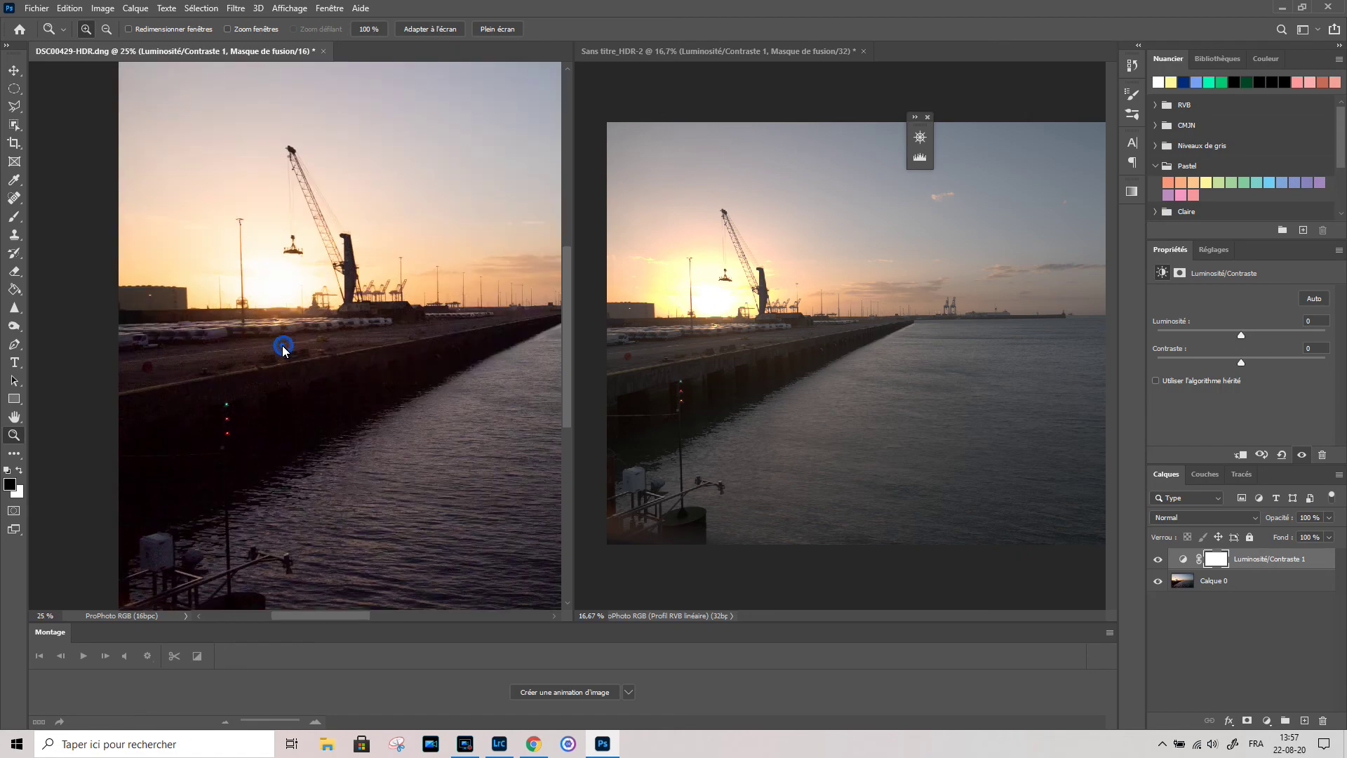
pyautogui.click(282, 347)
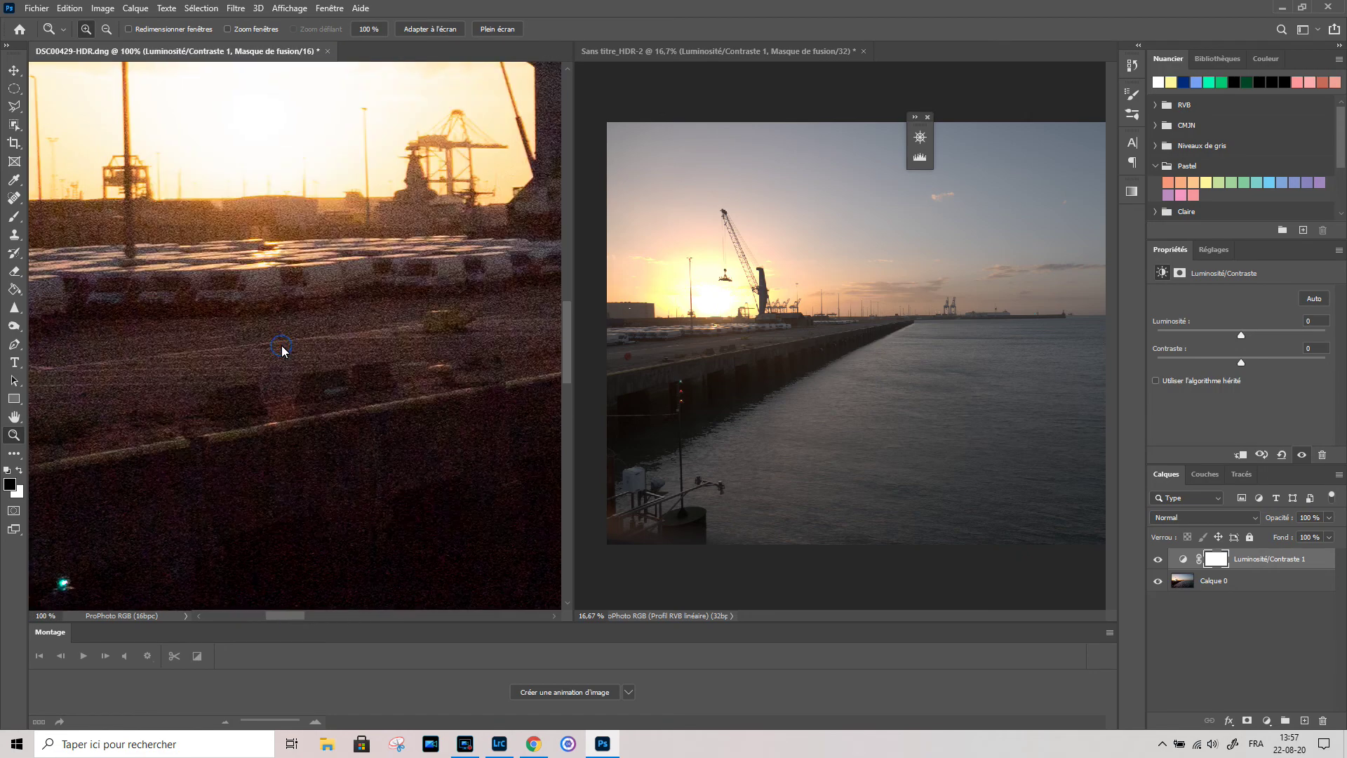
pyautogui.click(655, 322)
pyautogui.click(671, 338)
pyautogui.moveTo(671, 337); pyautogui.dragTo(671, 338)
pyautogui.click(671, 338)
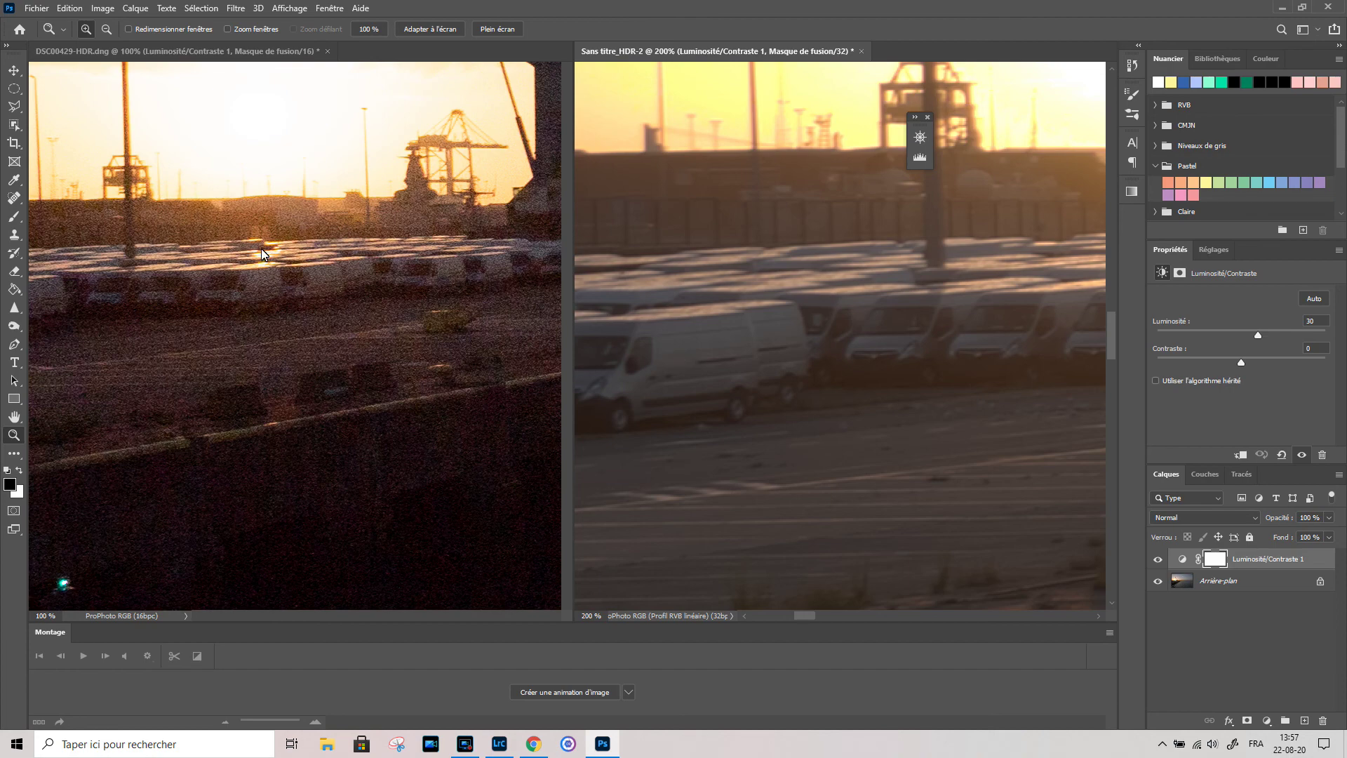
pyautogui.click(289, 287)
pyautogui.click(289, 288)
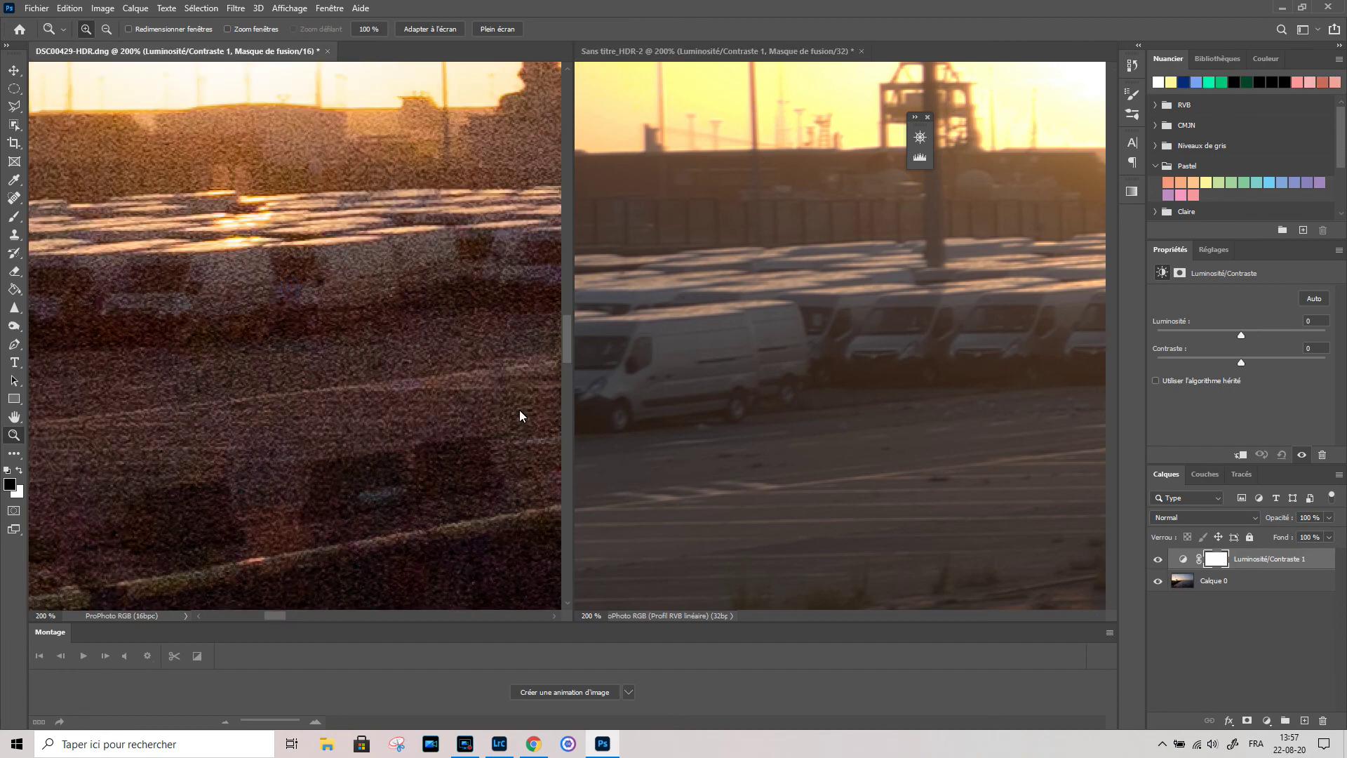